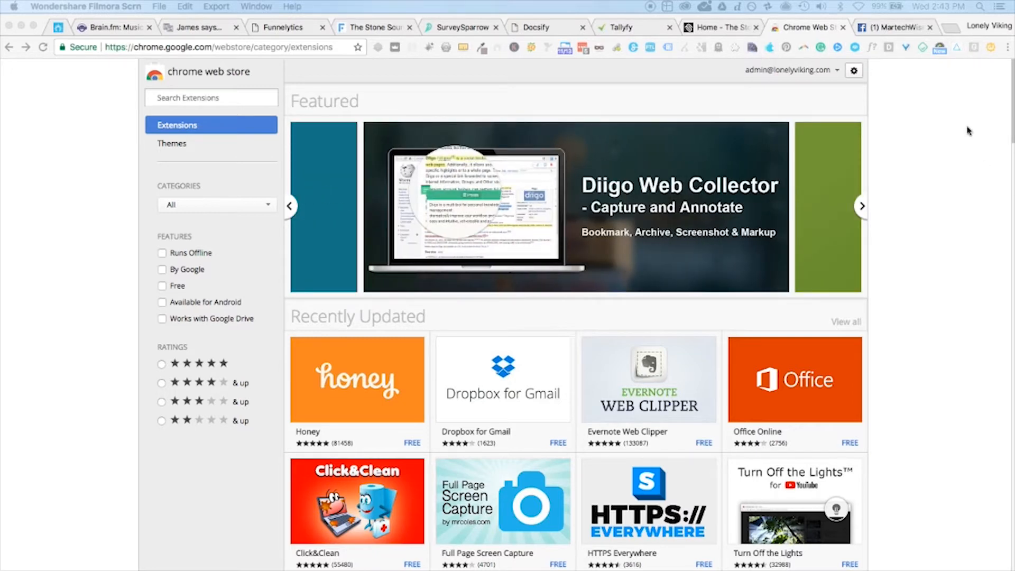
Step: Open Chrome's Task Manager, select all running tasks, look through the list, then close it
left_click(1008, 48)
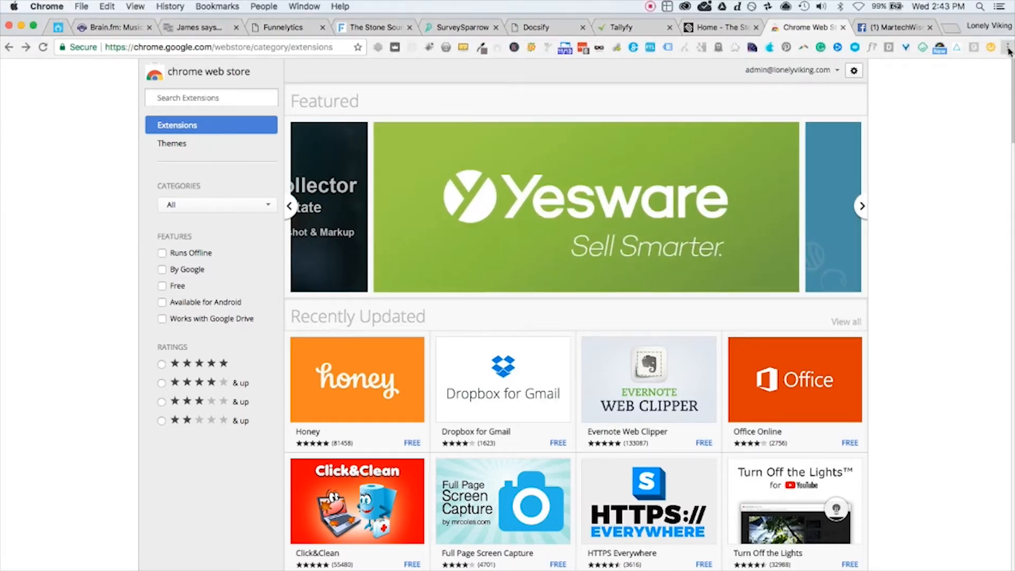
mouse_move(897, 200)
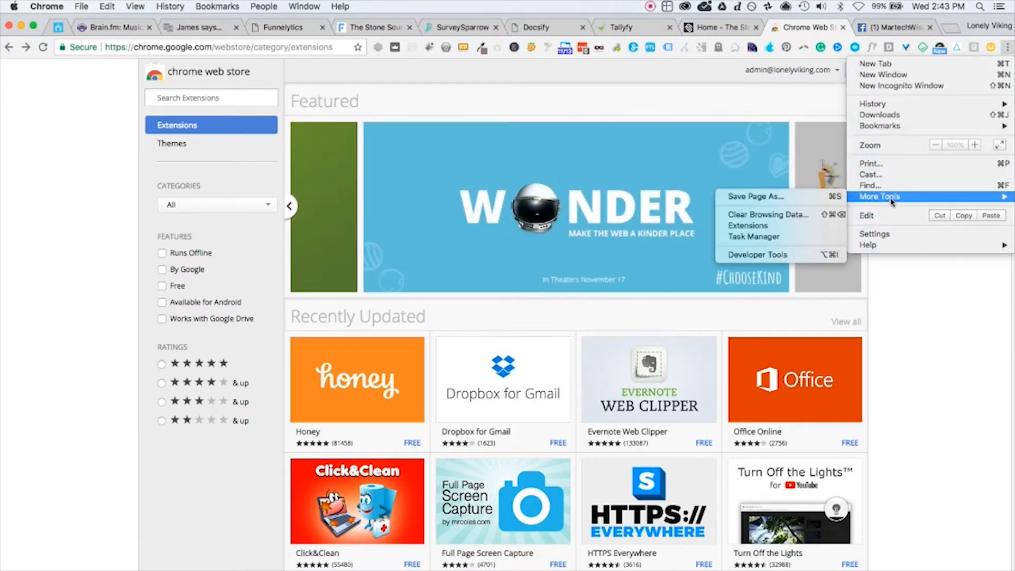
left_click(770, 237)
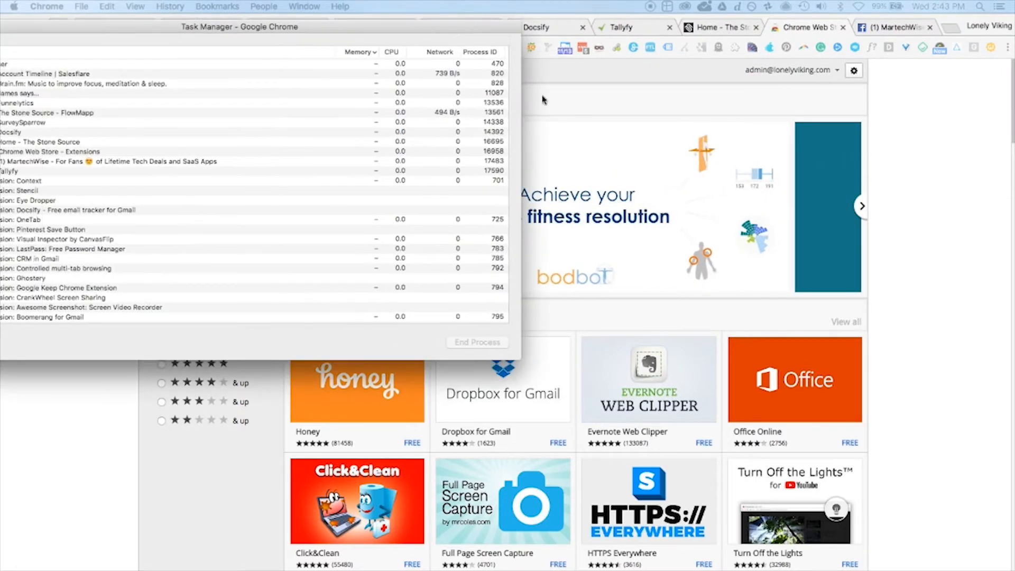
left_click_drag(198, 16, 444, 137)
scroll(377, 349, "down", 10)
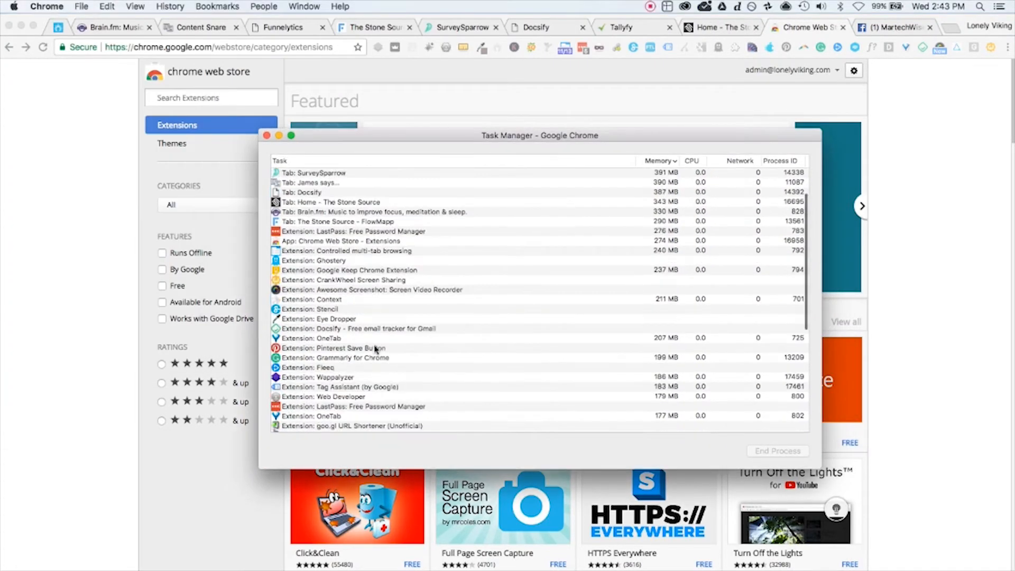
left_click_drag(325, 430, 326, 236)
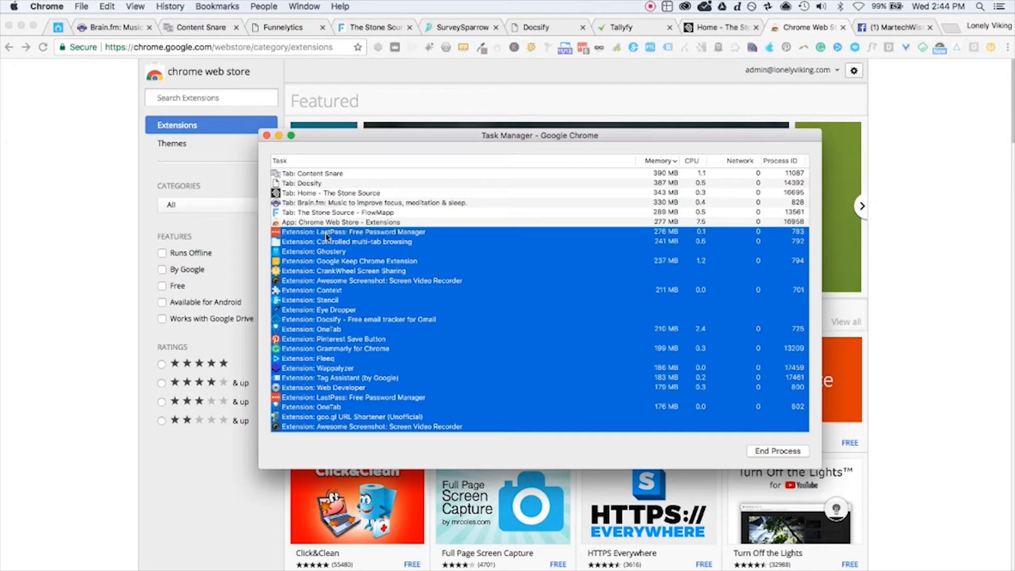
scroll(471, 287, "down", 4)
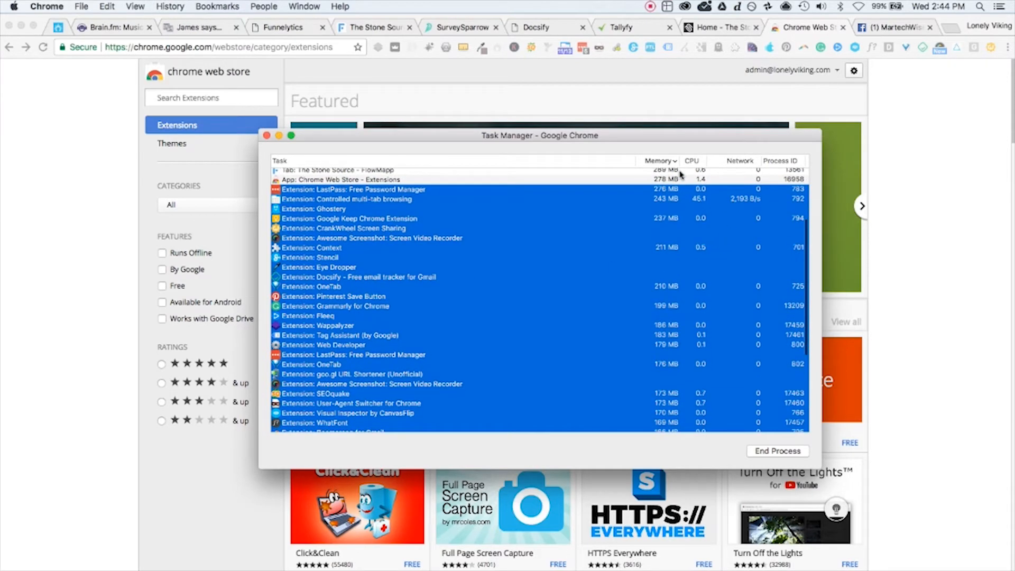
scroll(673, 371, "down", 5)
scroll(674, 371, "up", 5)
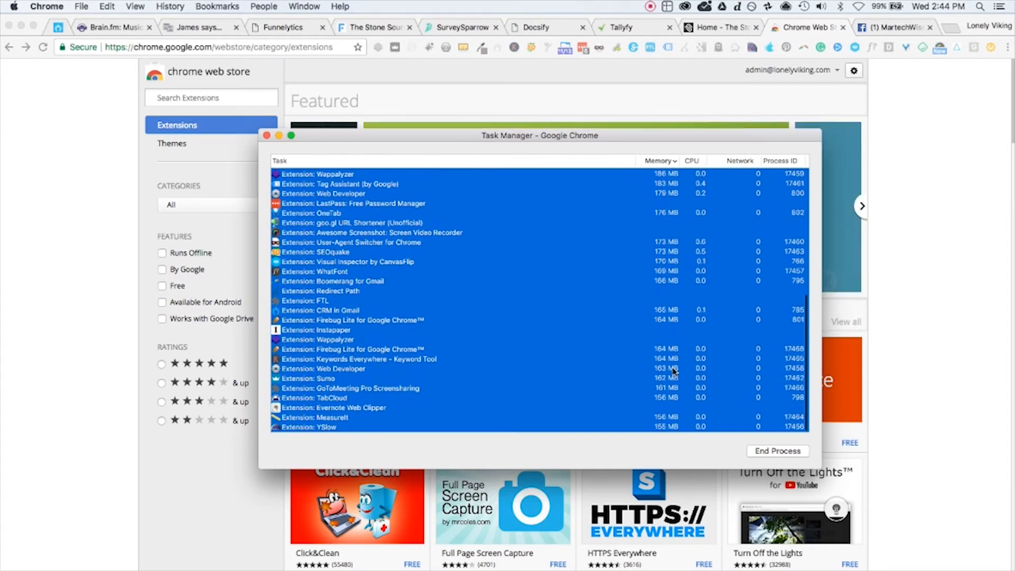
scroll(674, 371, "up", 4)
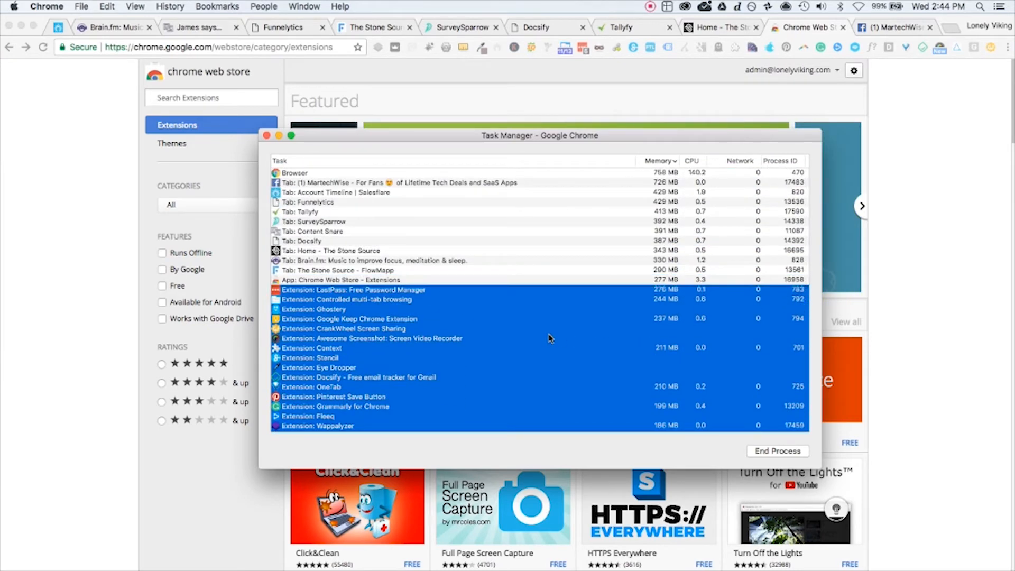
left_click(267, 136)
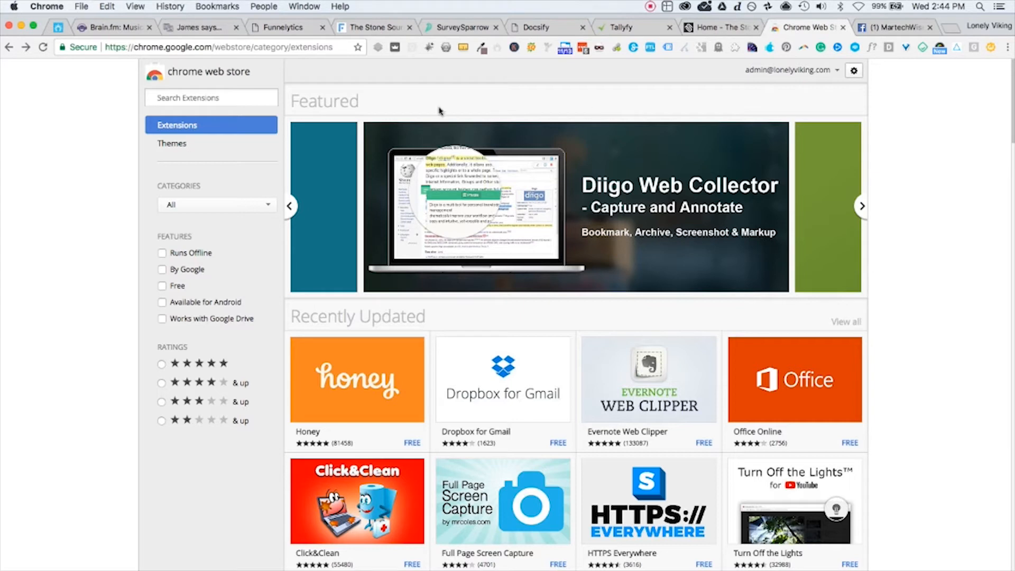
Step: Search the Chrome Web Store for 'context'
left_click(235, 99)
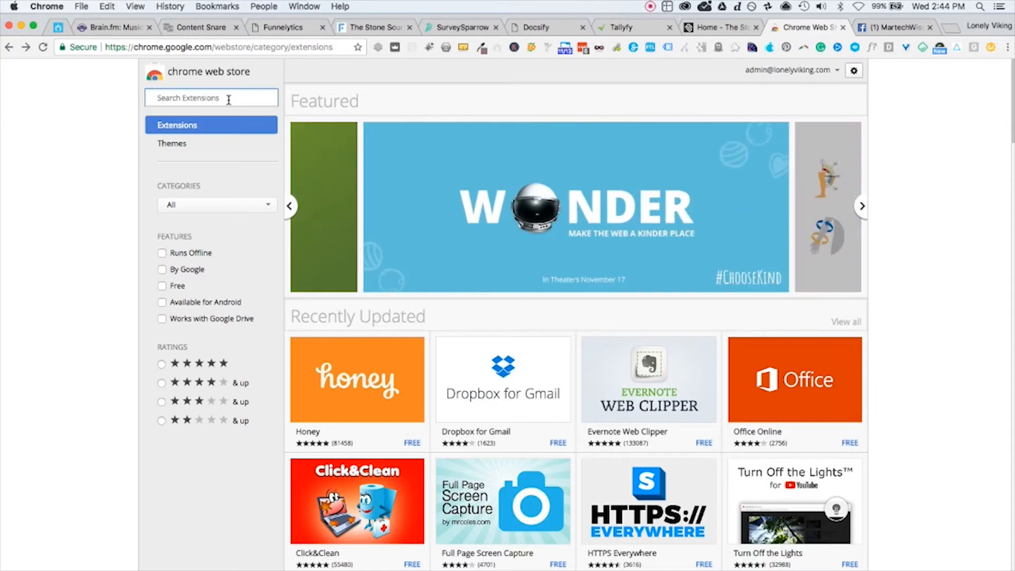
type("con")
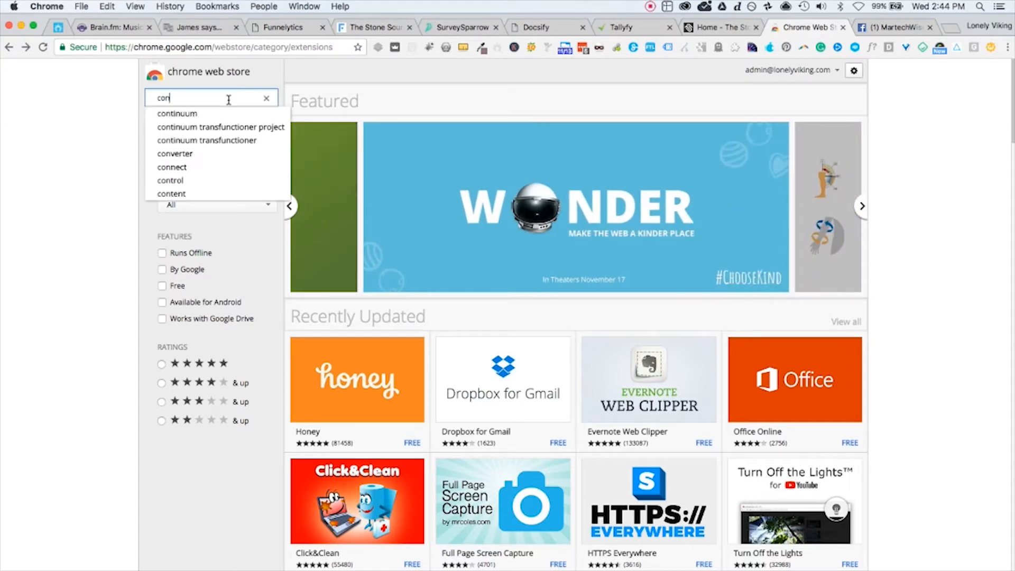
type("text")
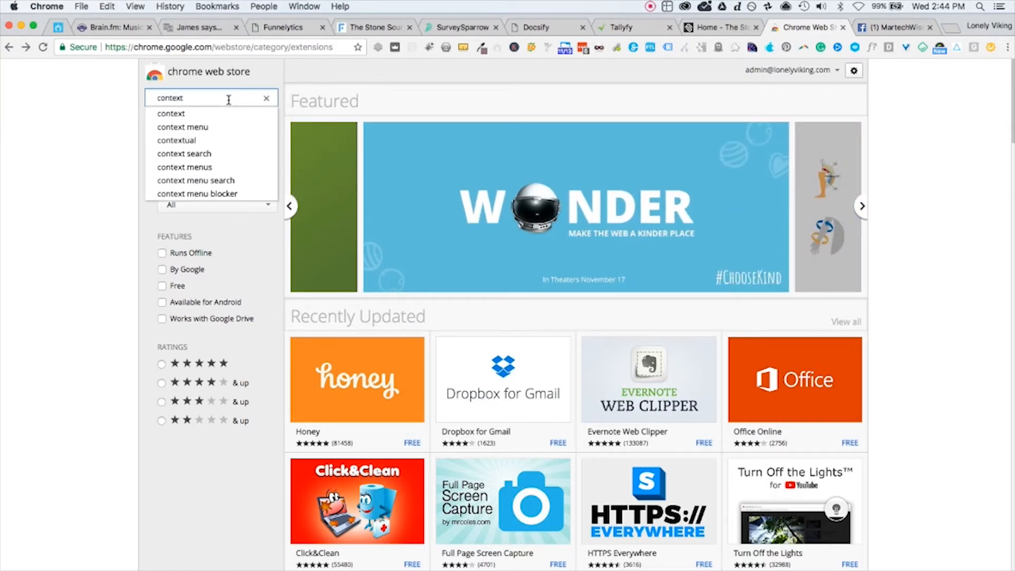
key("Return")
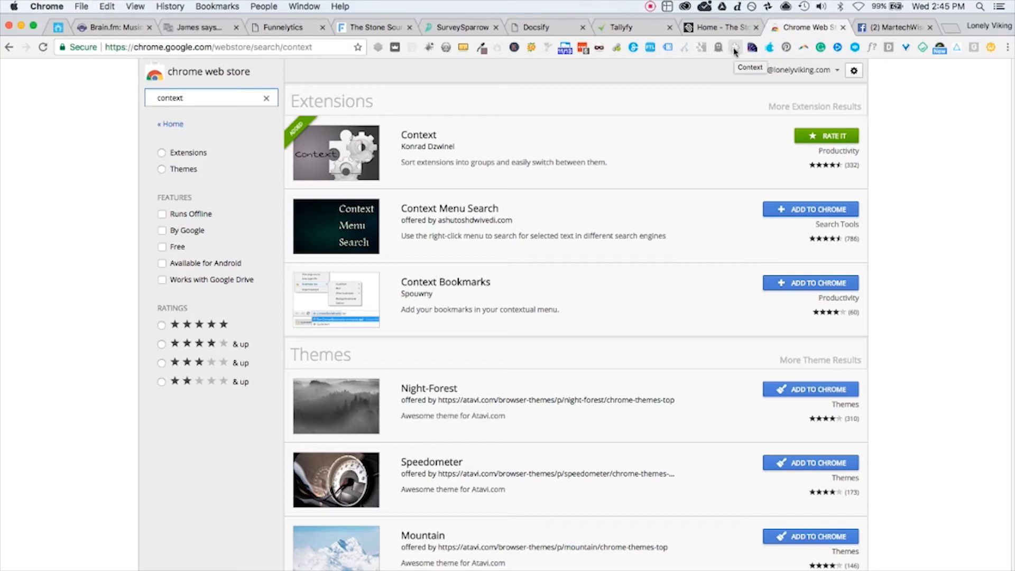
Step: Switch the Context extension group to Minimal, then Web Work, then SEO
left_click(734, 48)
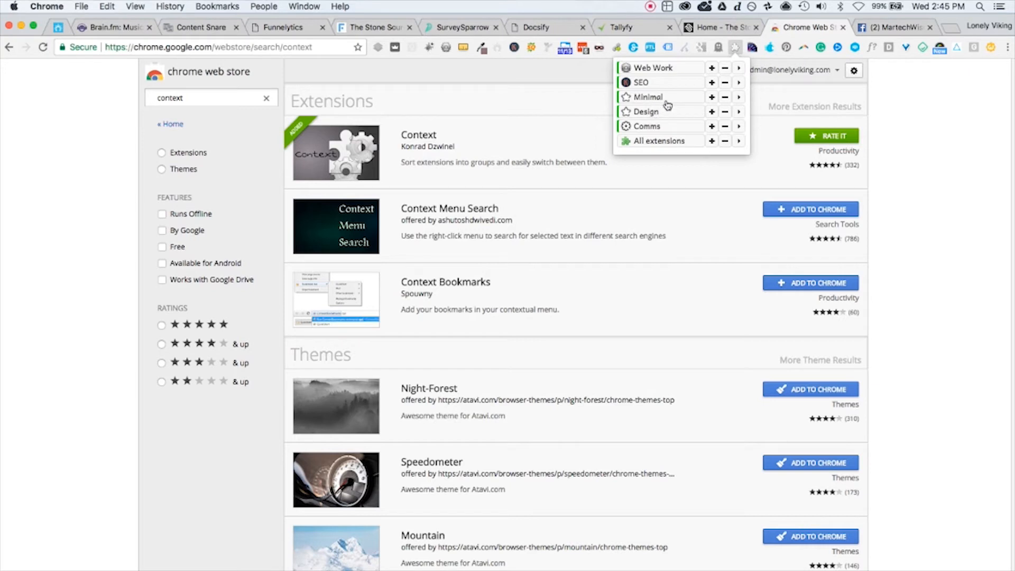
left_click(645, 99)
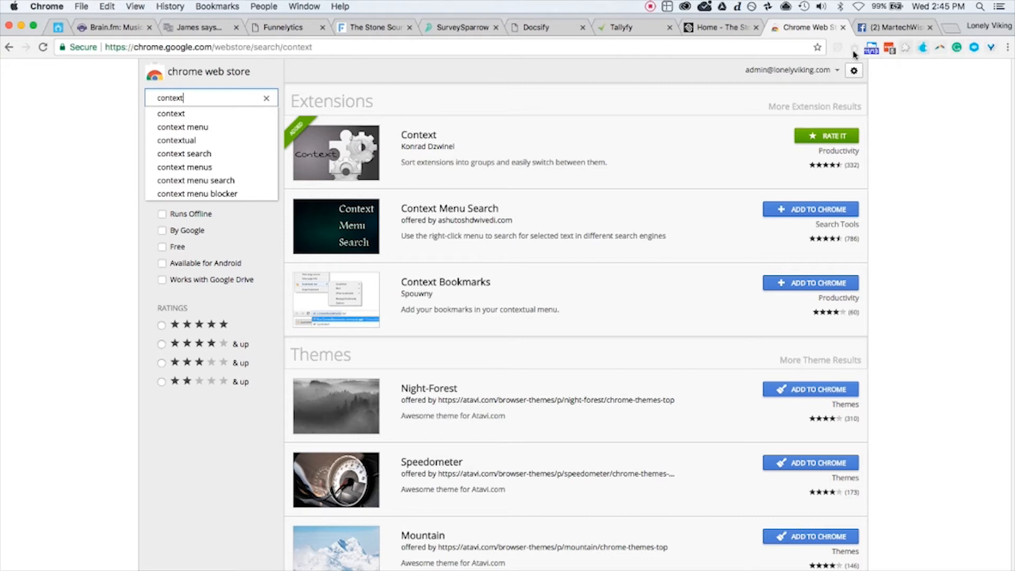
left_click(907, 51)
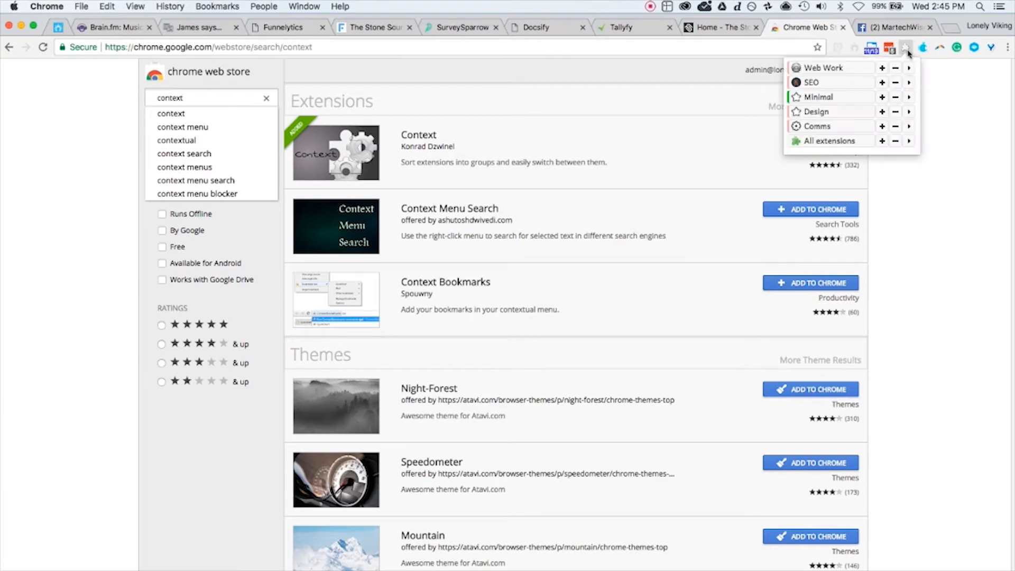
left_click(851, 73)
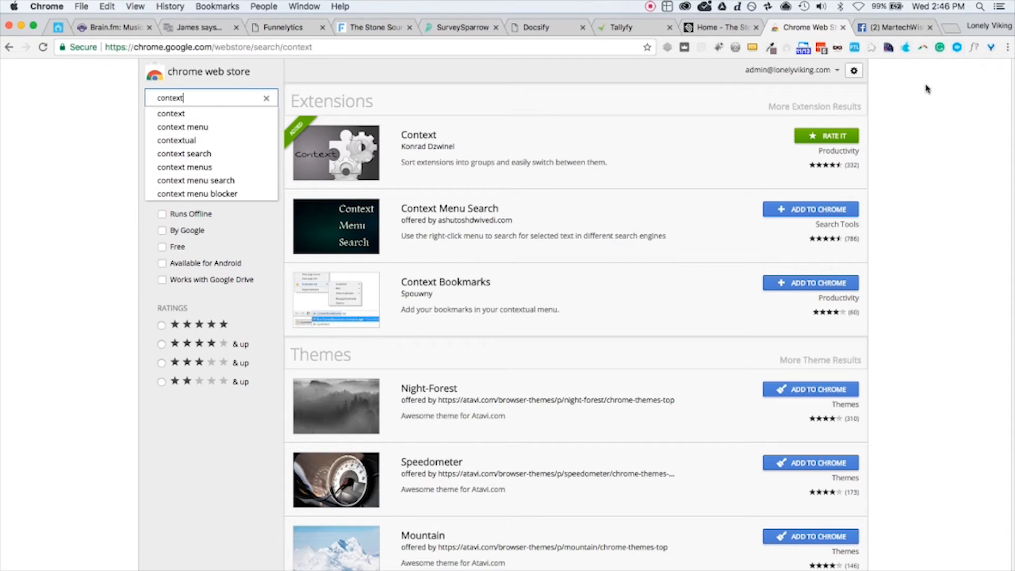
left_click(871, 49)
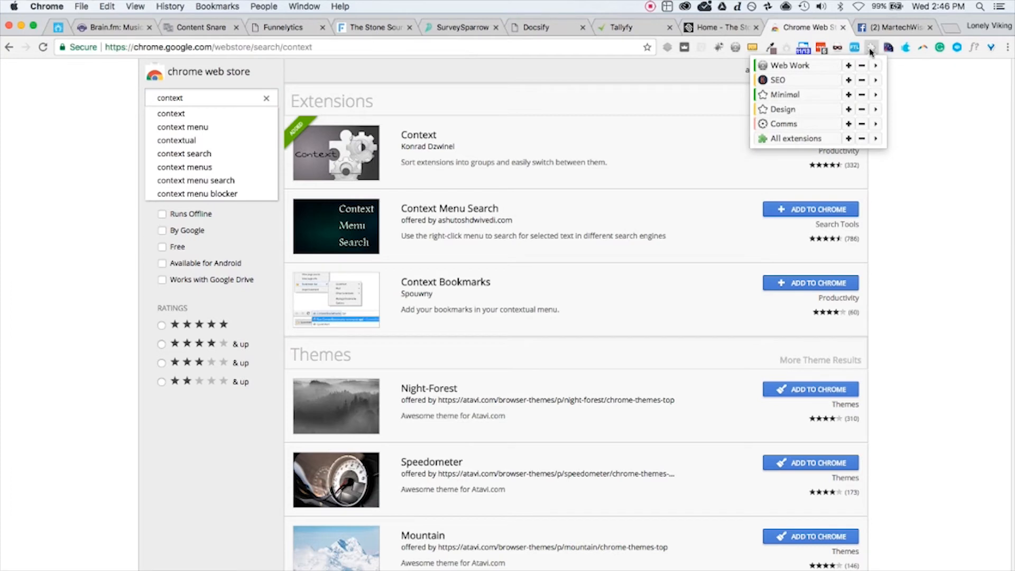
left_click(808, 82)
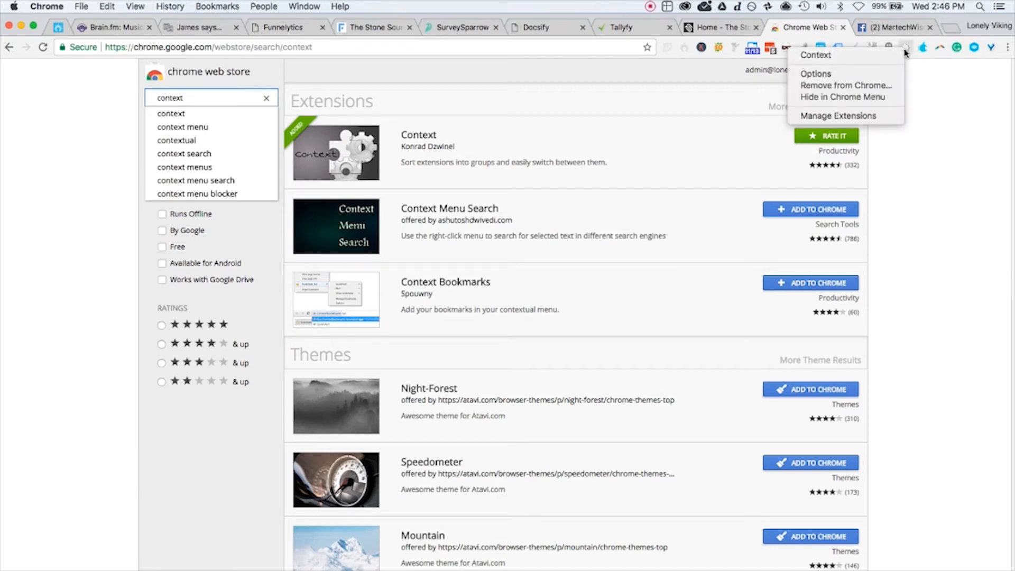
Step: On Context Options, toggle 'highlight ungrouped extensions' off and on, and drag Sumo toward Always-enabled
left_click(819, 75)
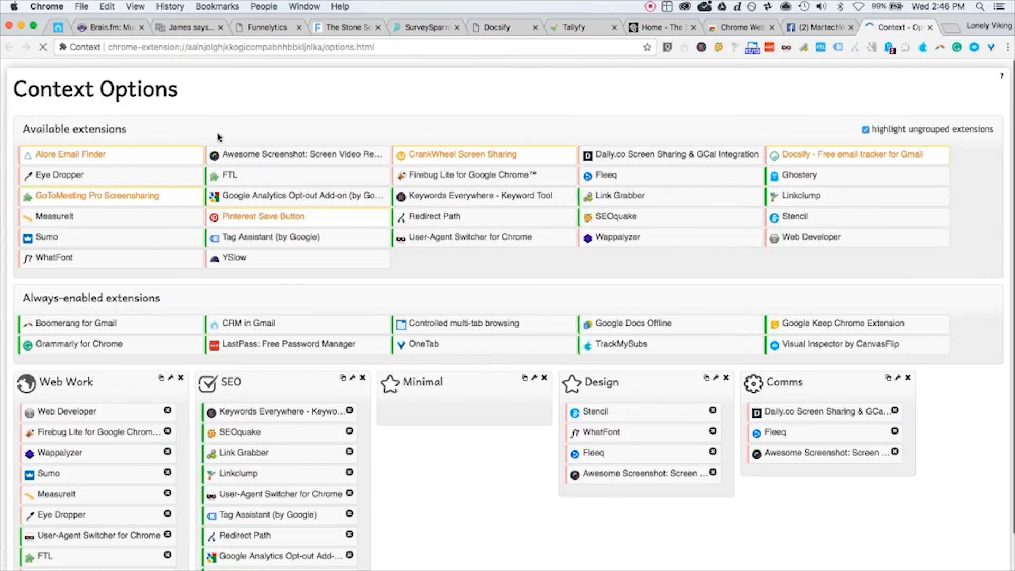
left_click_drag(128, 135, 24, 133)
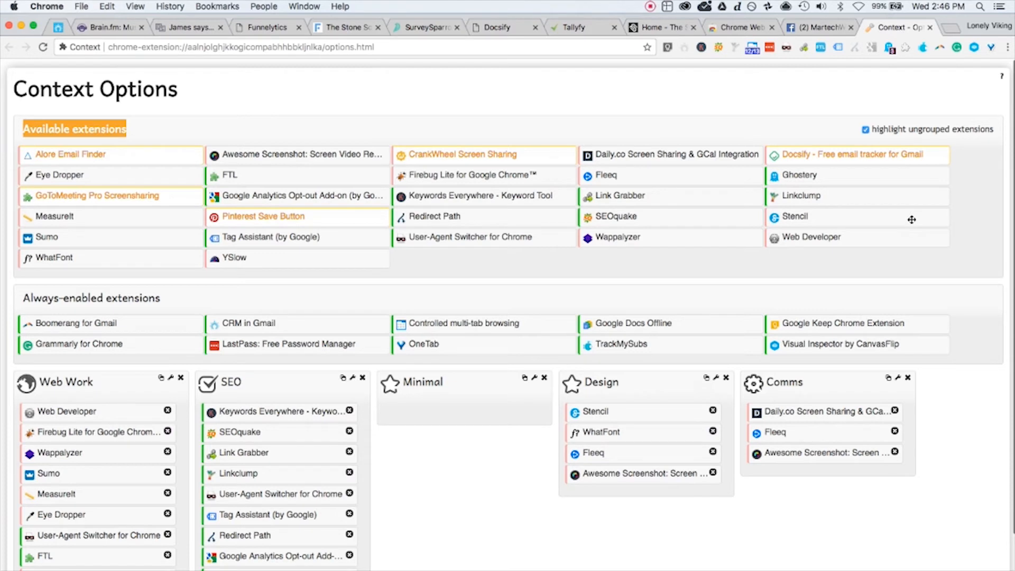
left_click(865, 131)
left_click(866, 132)
left_click_drag(160, 298, 21, 301)
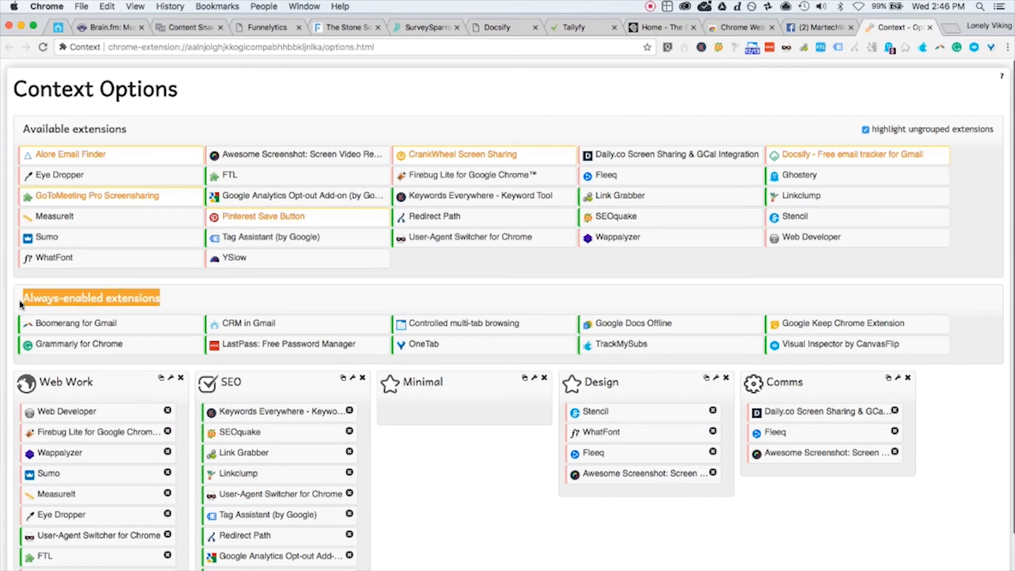
mouse_move(96, 241)
left_mouse_down()
mouse_move(278, 327)
mouse_move(132, 234)
mouse_move(112, 236)
left_mouse_up()
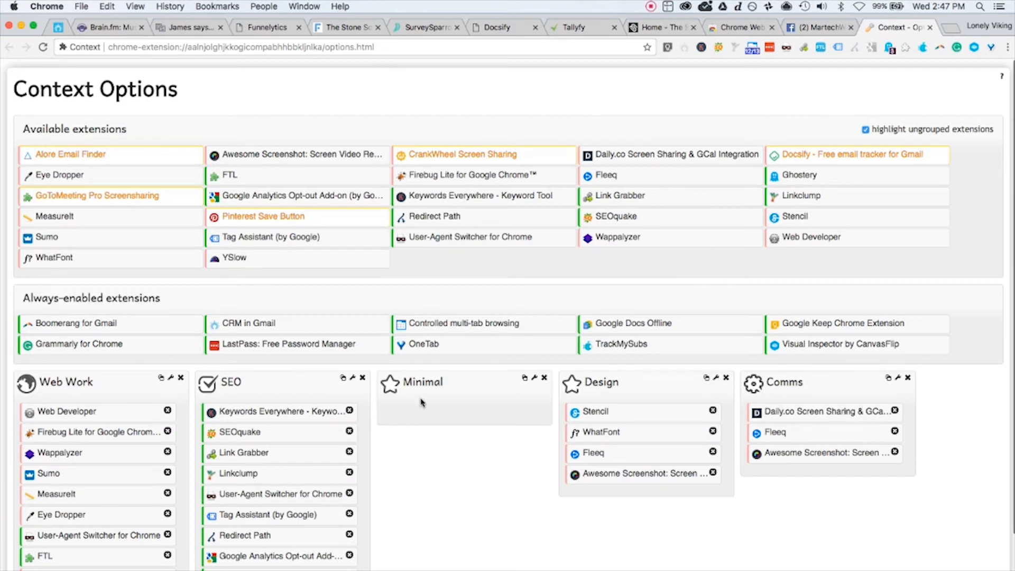
Step: Switch Context to the Minimal group, then add YSlow to Minimal and remove it again
left_click(906, 48)
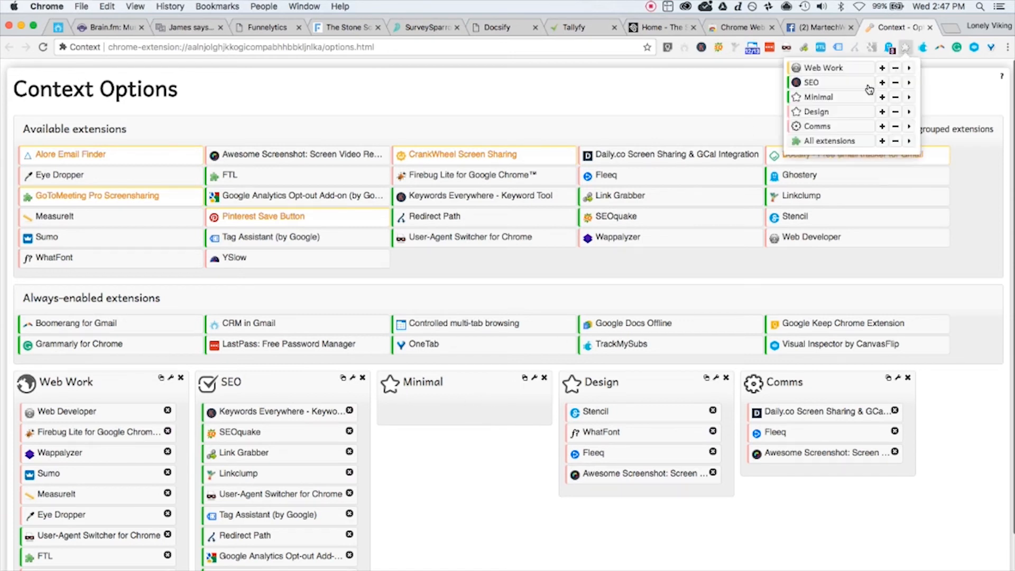
left_click(833, 99)
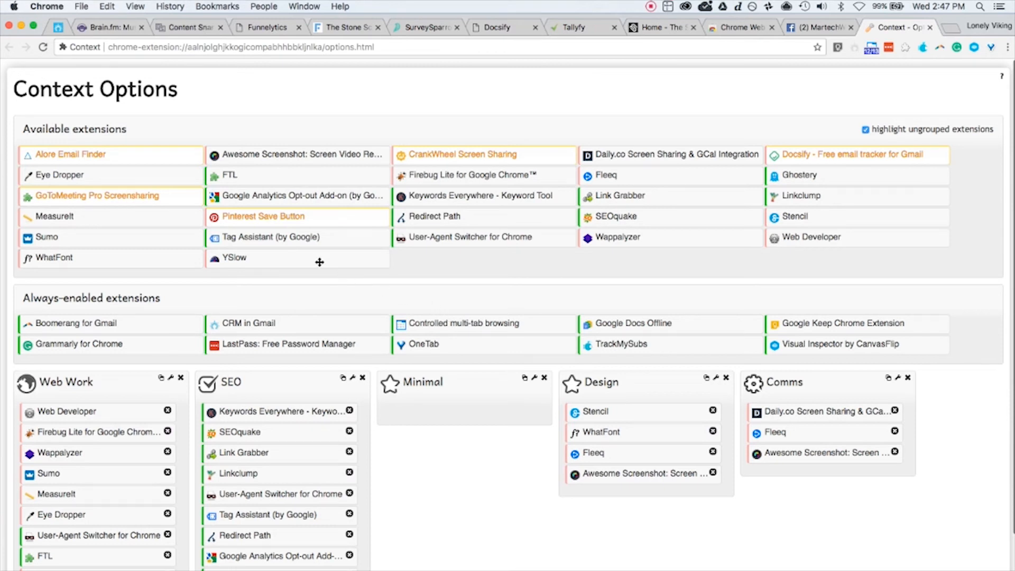
left_click_drag(320, 263, 482, 418)
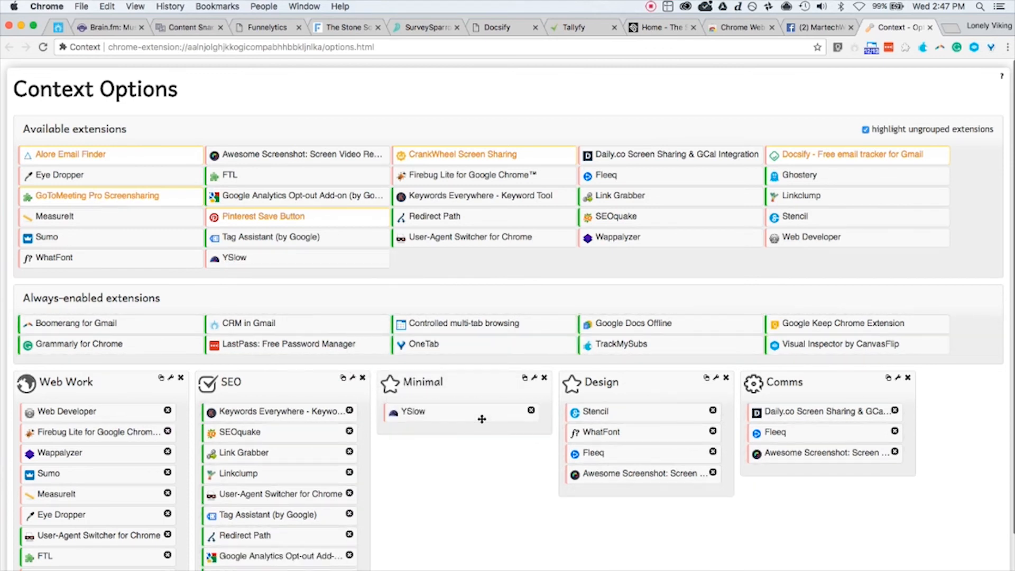
left_click(531, 410)
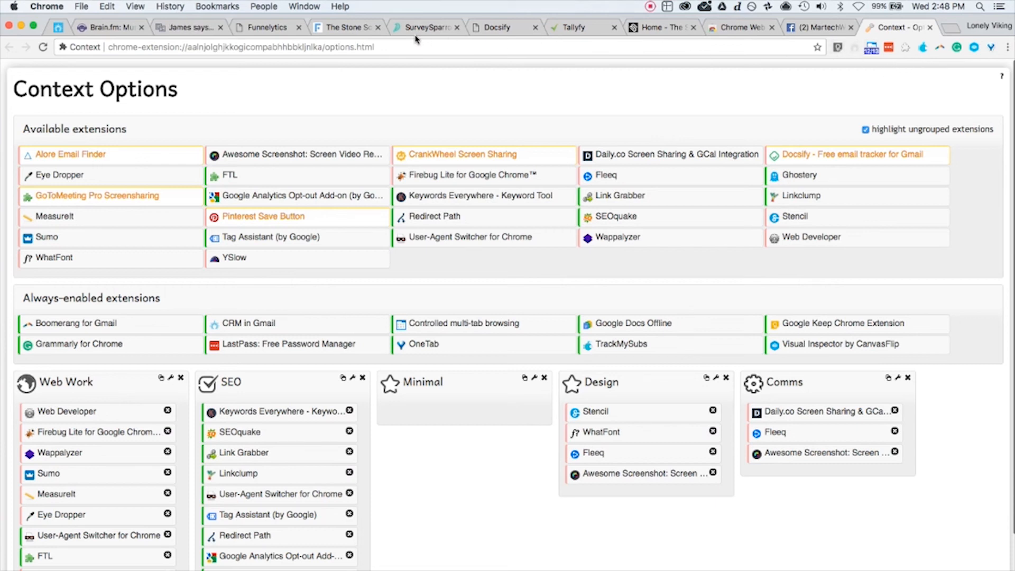
Step: Switch Context back to All extensions so every extension is enabled
left_click(905, 48)
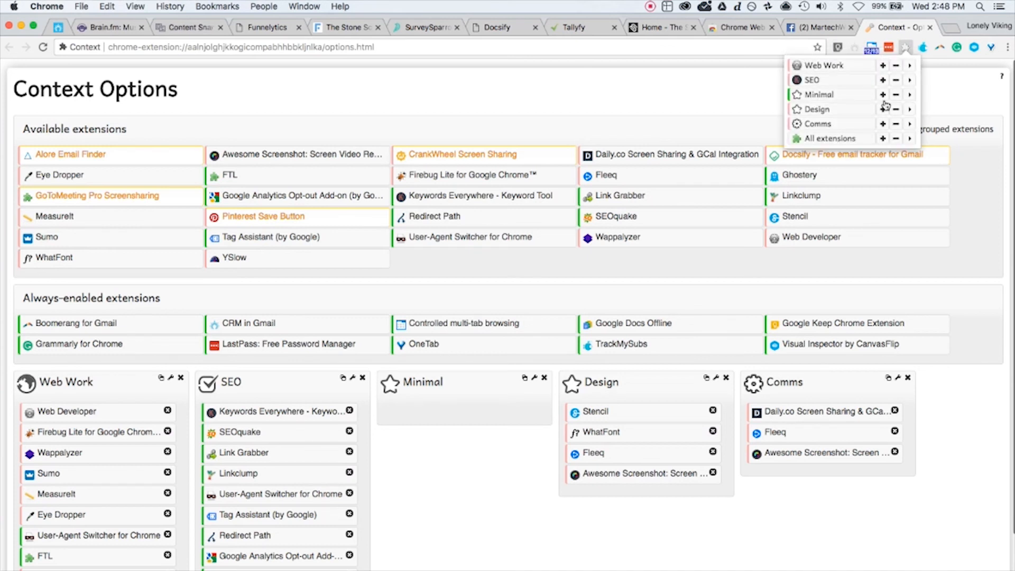
left_click(835, 140)
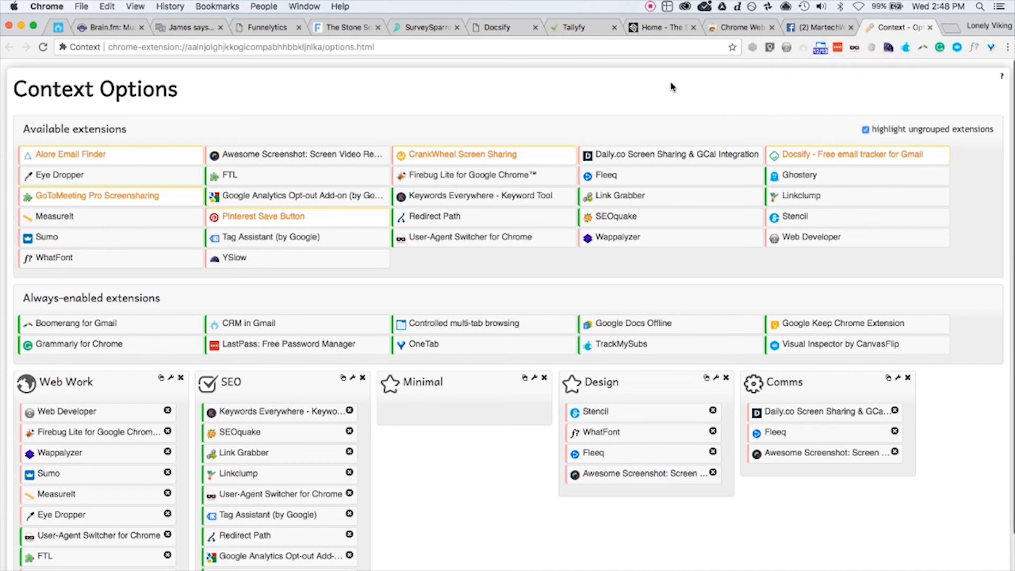